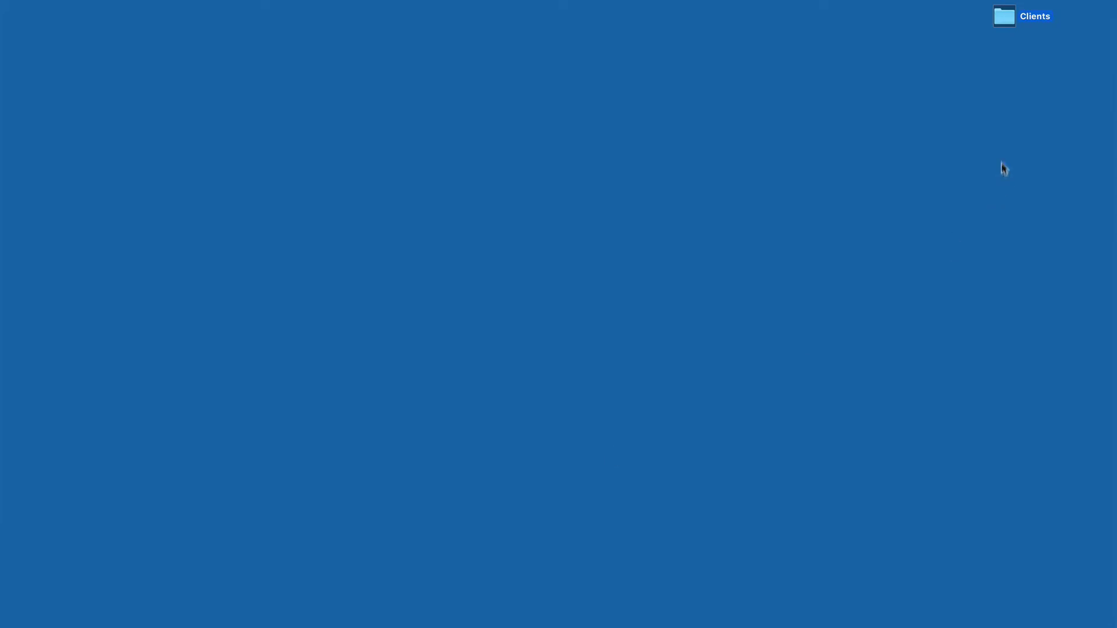
- Browse Clients > Mitch & Murray > _Admin in Finder to reveal its numbered subfolders
{"action": "double_click", "coordinate": [1006, 19]}
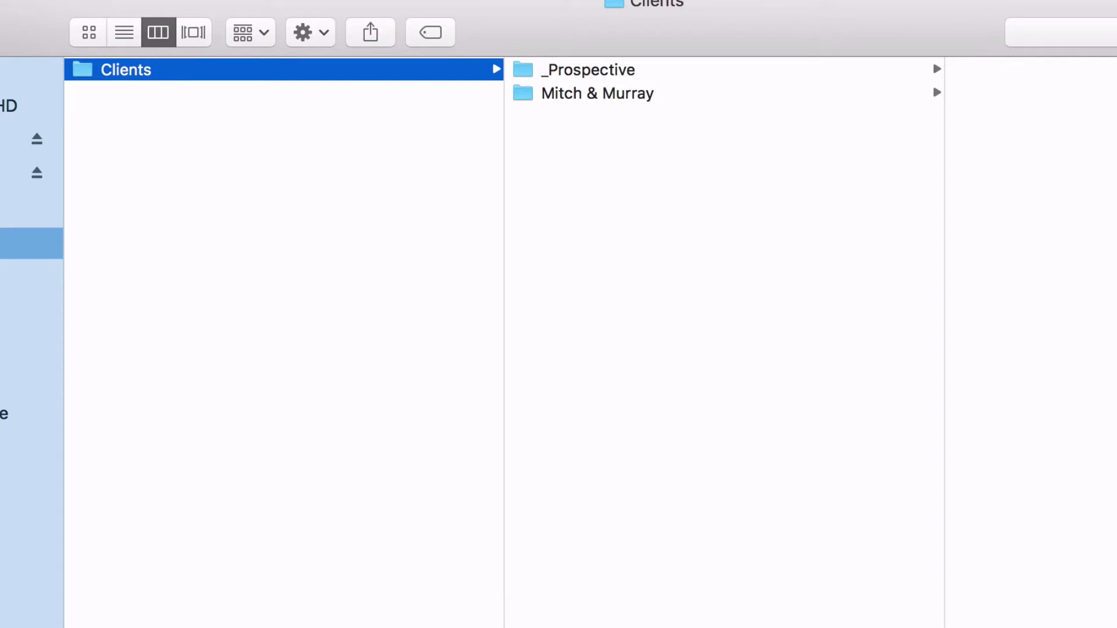
{"action": "left_click", "coordinate": [598, 93]}
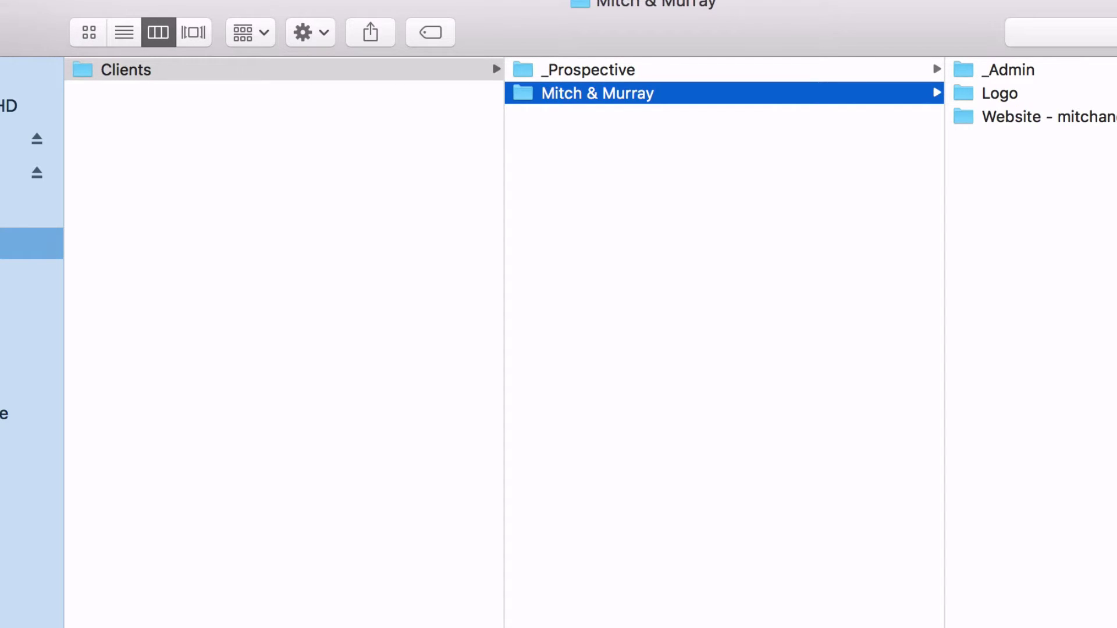
{"action": "key", "text": "Right"}
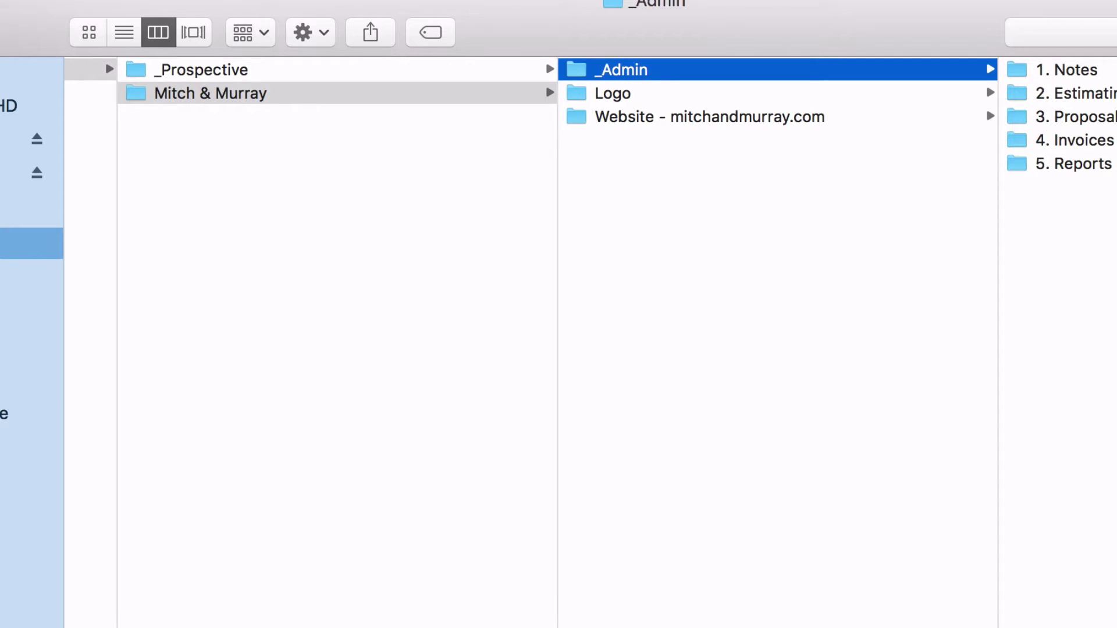
- Look through Mitch & Murray's Logo and Website project subfolders, then return to Clients
{"action": "left_click", "coordinate": [613, 94]}
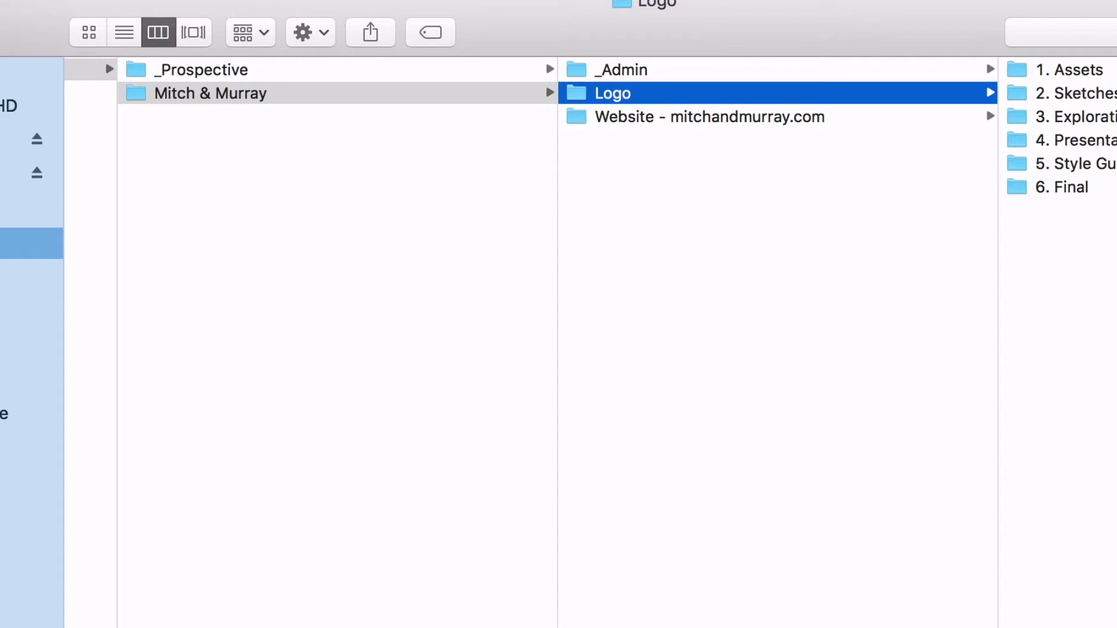
{"action": "left_click", "coordinate": [710, 116]}
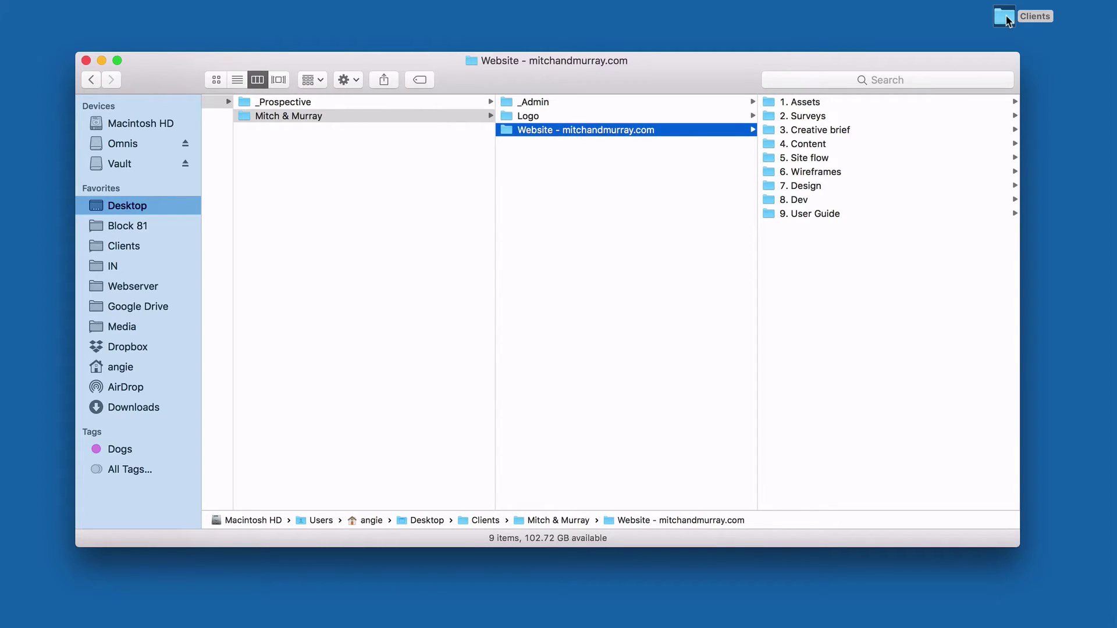
{"action": "double_click", "coordinate": [1007, 18]}
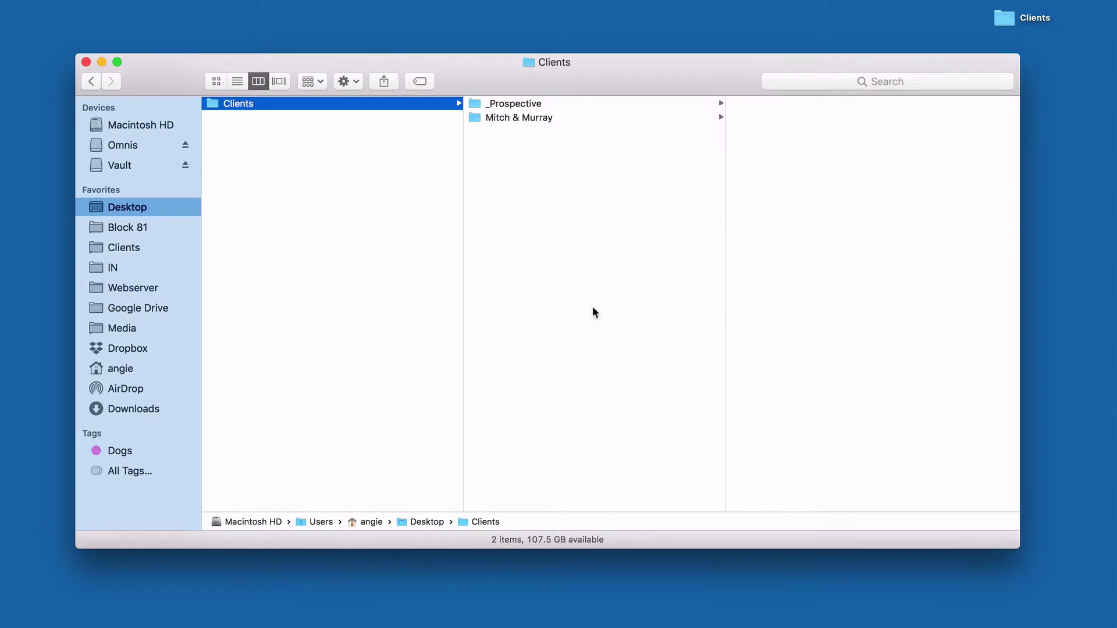
- Launch Post Haste from the Alfred launcher using 'po'
{"action": "key", "text": "alt+space"}
{"action": "type", "text": "po"}
{"action": "key", "text": "Return"}
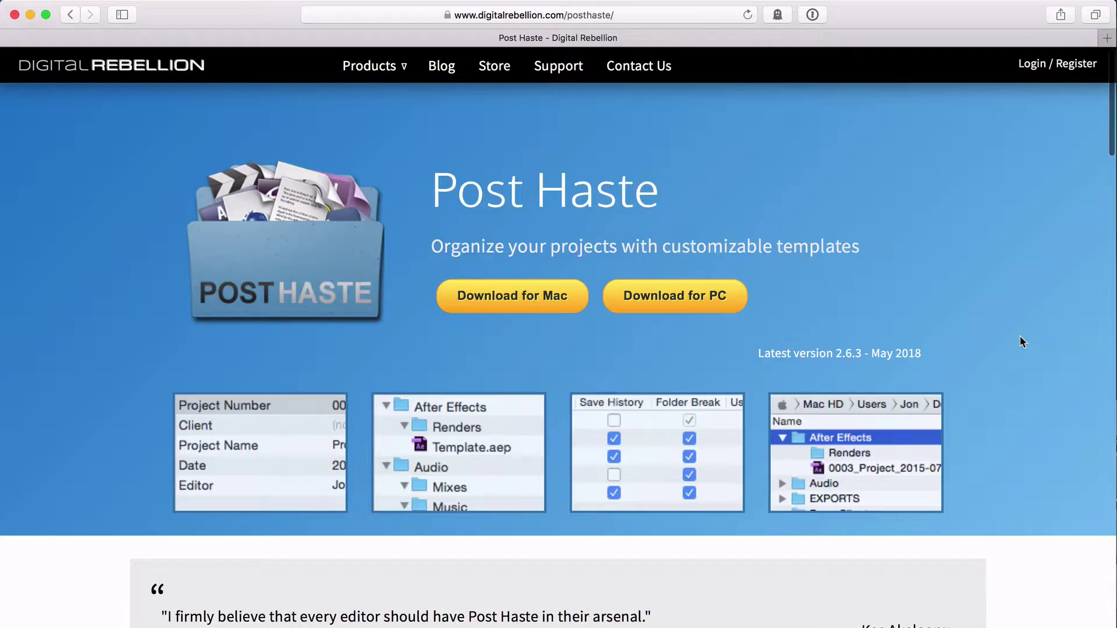
- Scroll the digitalrebellion.com Post Haste page down to its Features section
{"action": "scroll", "coordinate": [1020, 335], "scroll_direction": "down", "scroll_amount": 5}
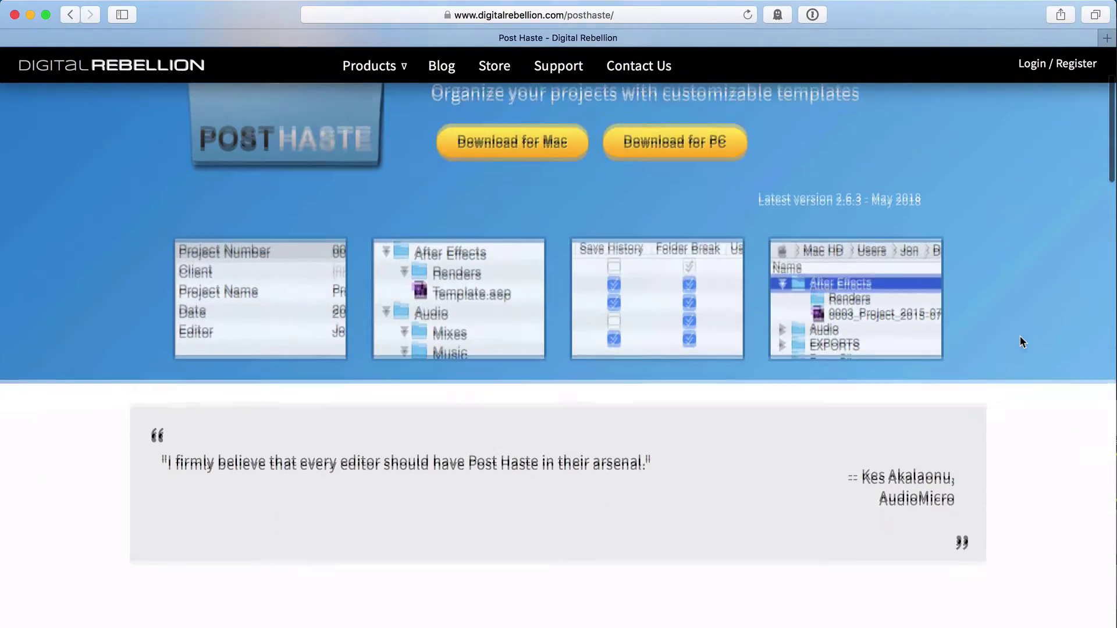
{"action": "scroll", "coordinate": [1022, 343], "scroll_direction": "down", "scroll_amount": 6}
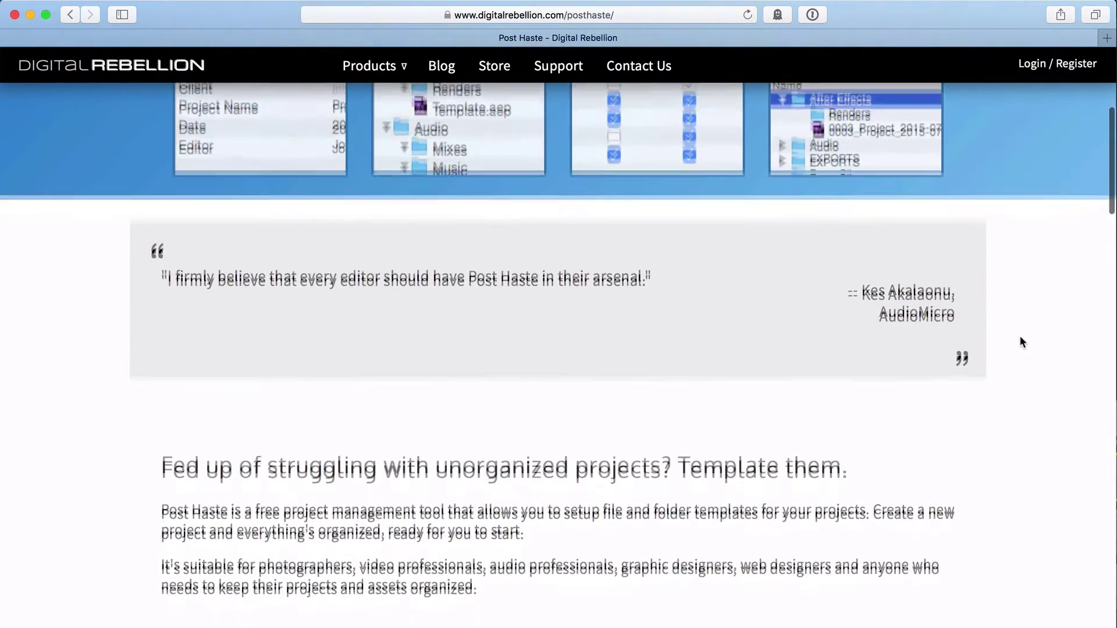
{"action": "scroll", "coordinate": [1022, 342], "scroll_direction": "down", "scroll_amount": 6}
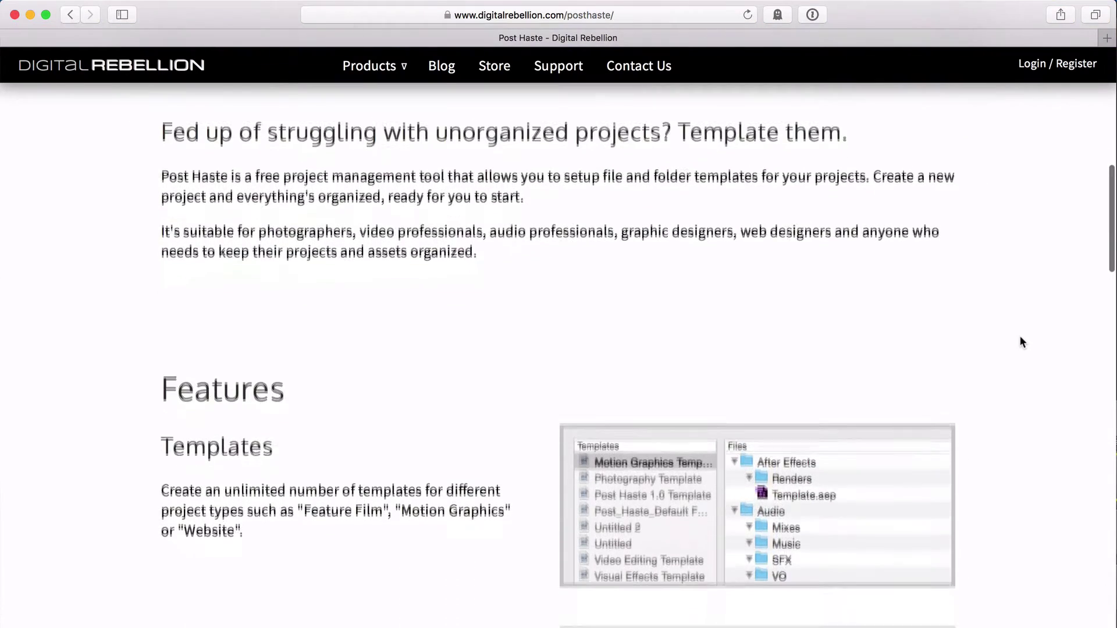
{"action": "scroll", "coordinate": [1022, 343], "scroll_direction": "down", "scroll_amount": 4}
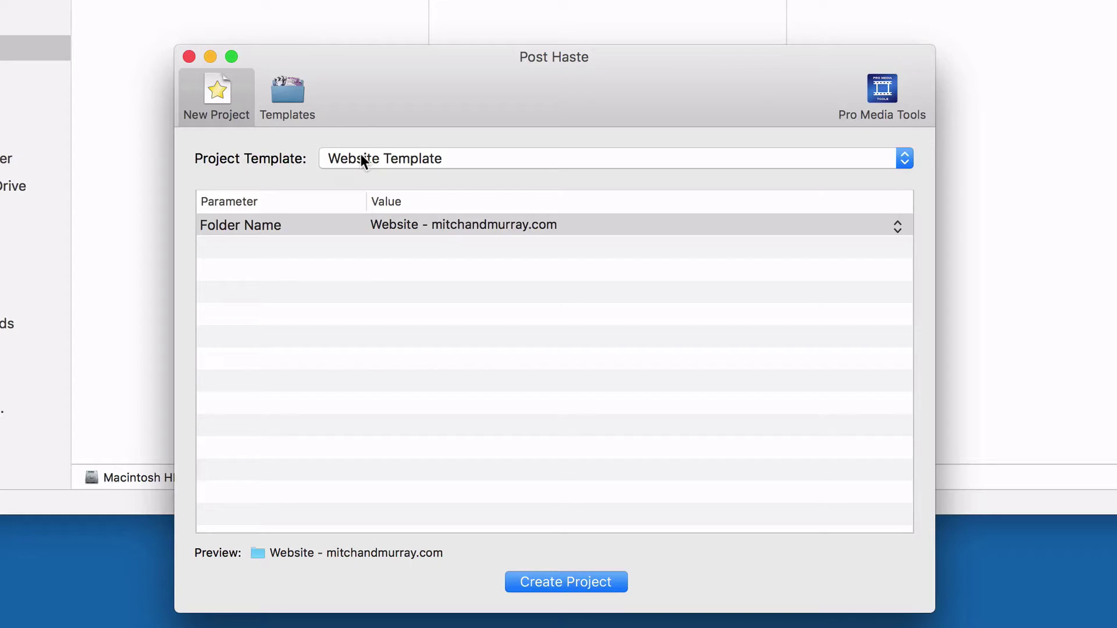
- Choose the Admin folder template, set the Folder Name to _Admin, and create the project
{"action": "left_click", "coordinate": [361, 153]}
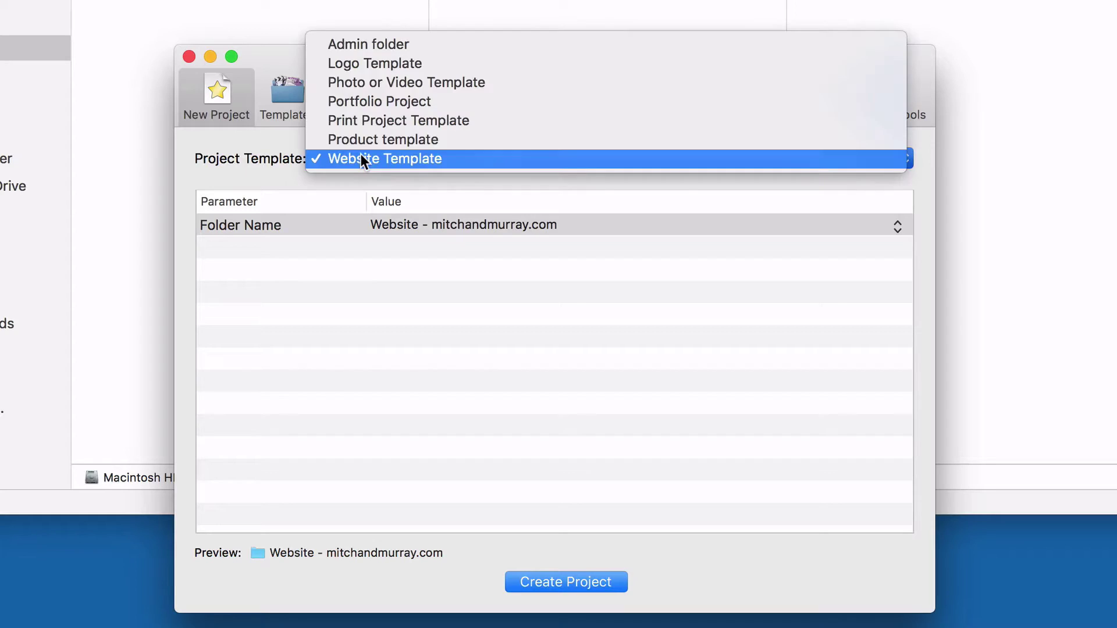
{"action": "left_click", "coordinate": [362, 44]}
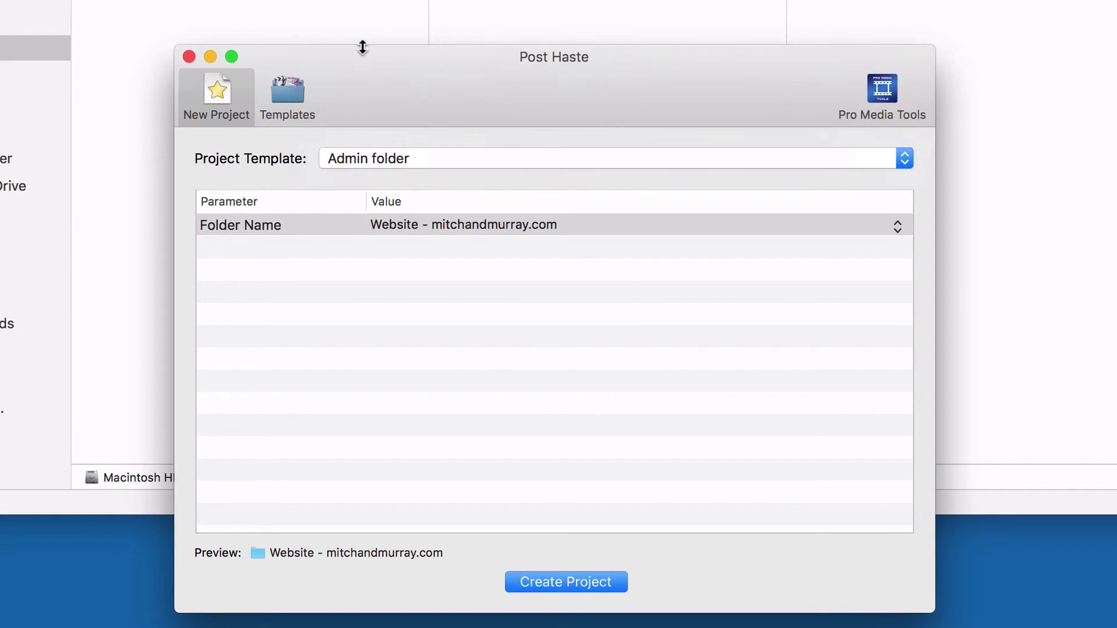
{"action": "left_click", "coordinate": [424, 224]}
{"action": "left_click", "coordinate": [425, 224]}
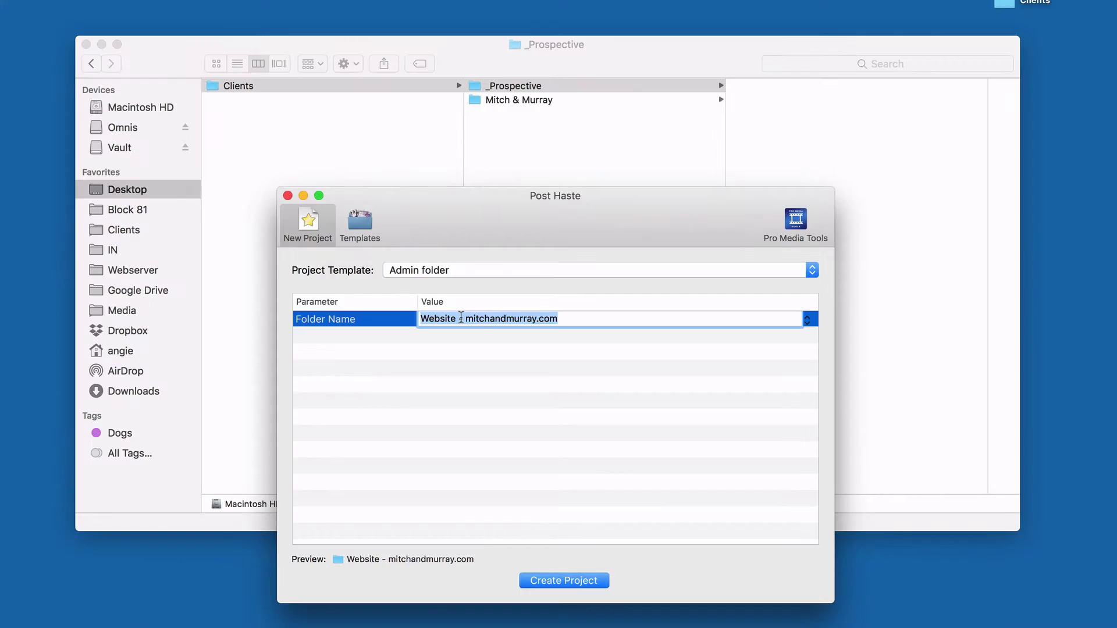
{"action": "key", "text": "Down"}
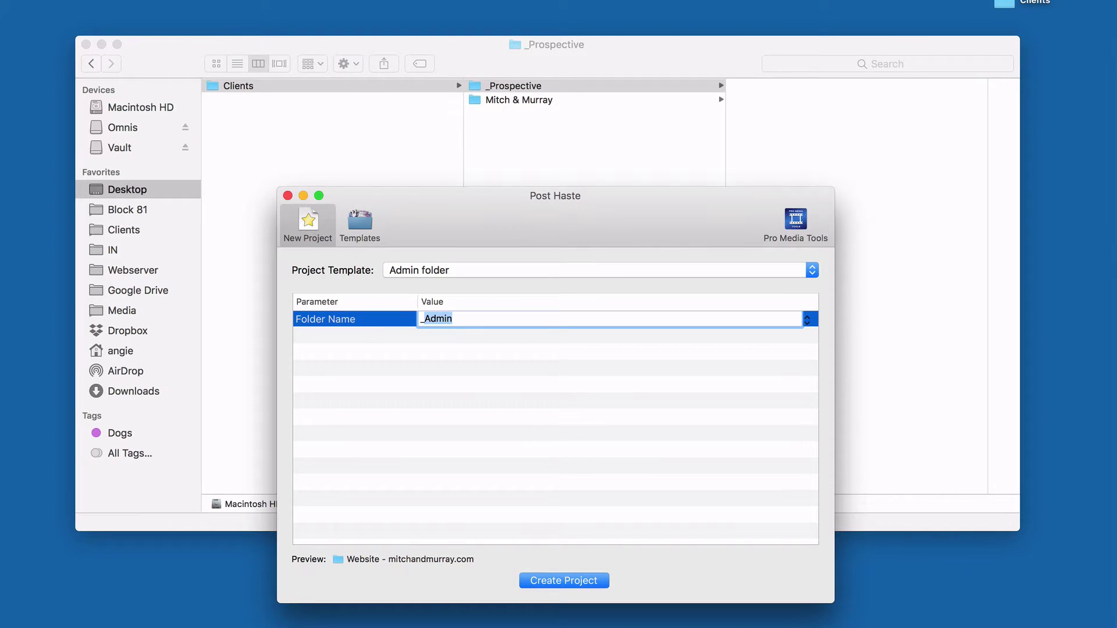
{"action": "key", "text": "Return"}
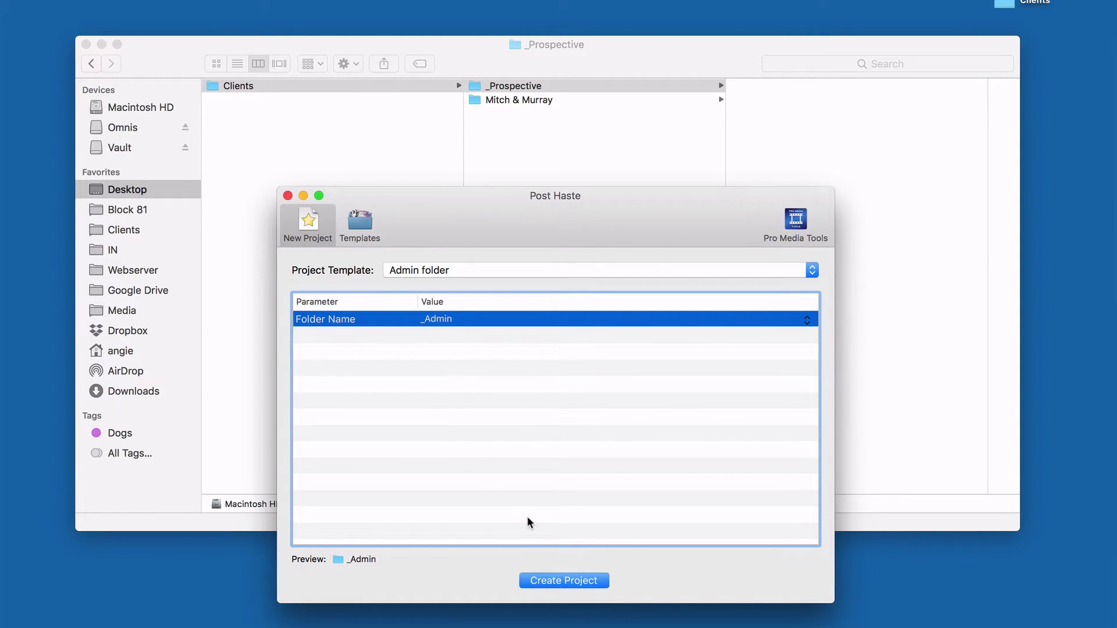
{"action": "left_click", "coordinate": [556, 581]}
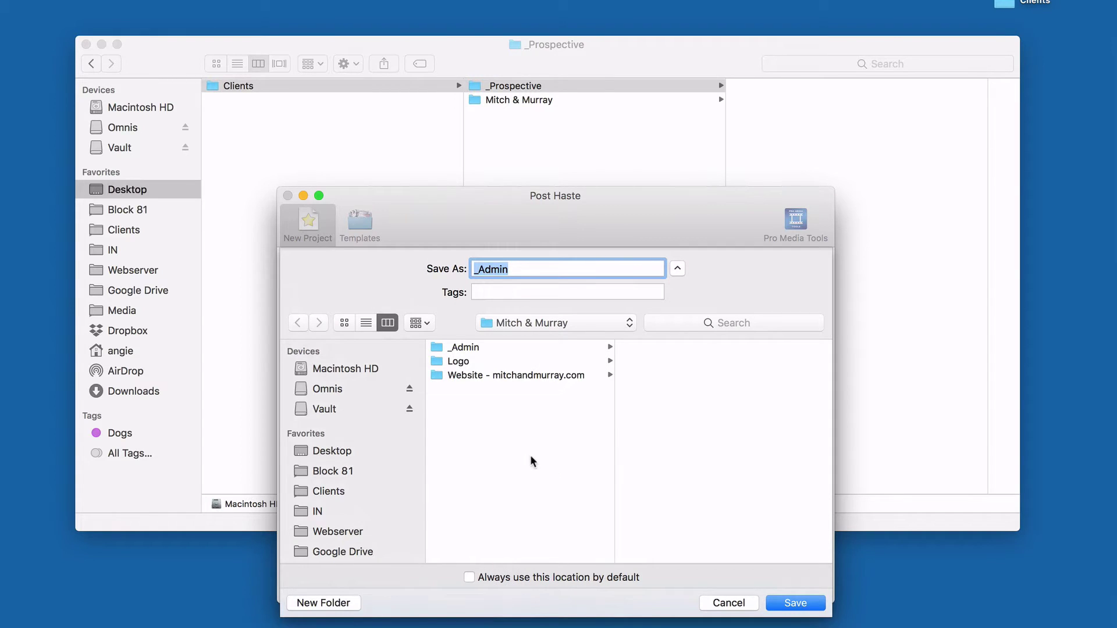
- In the save sheet, make a new 'Acme Inc.' folder inside Clients > _Prospective
{"action": "left_click", "coordinate": [530, 323]}
{"action": "left_click", "coordinate": [515, 339]}
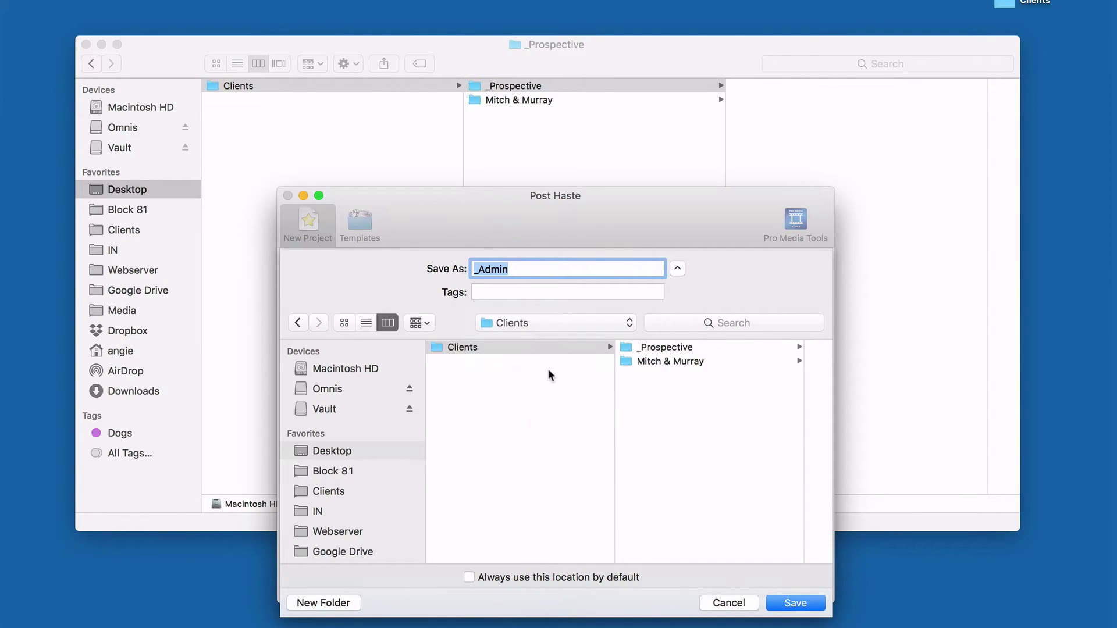
{"action": "left_click", "coordinate": [662, 348]}
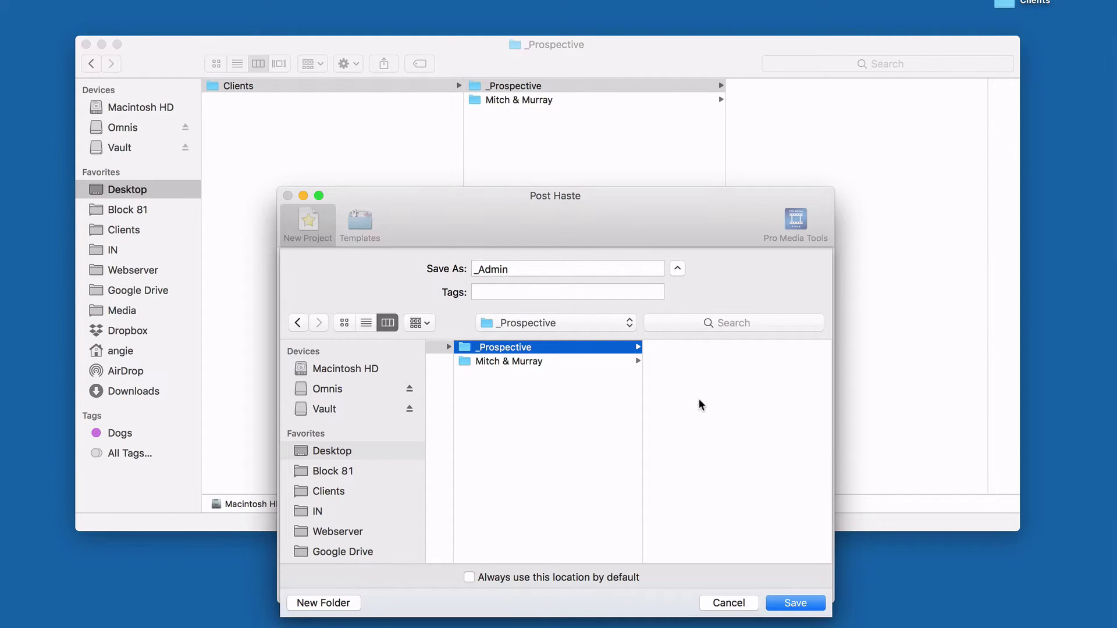
{"action": "key", "text": "super+shift+n"}
{"action": "type", "text": "Acme Inc."}
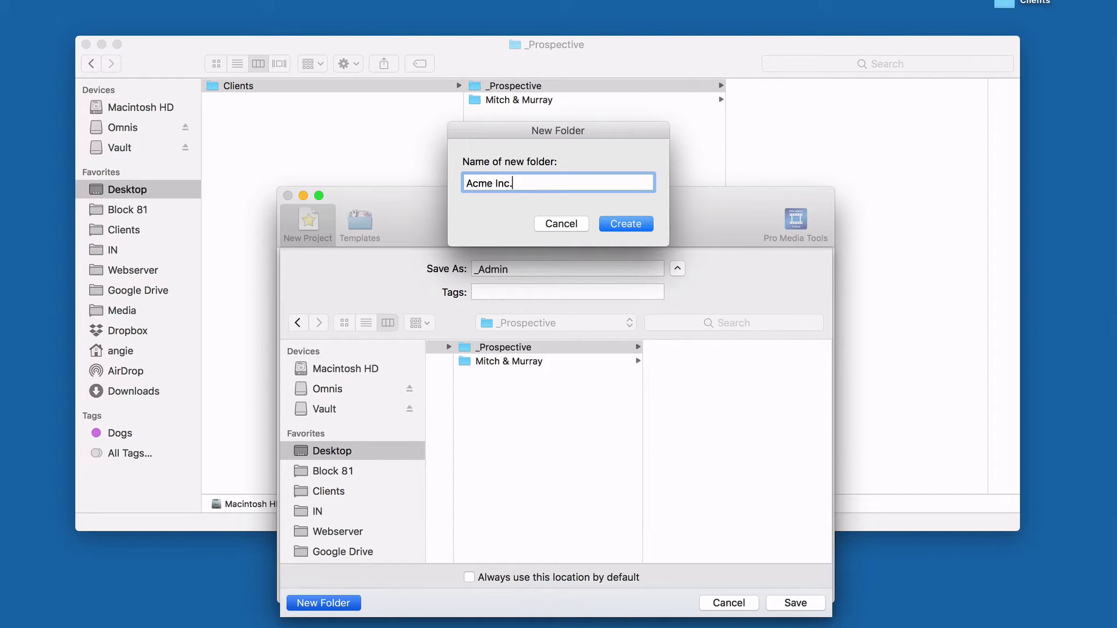
{"action": "key", "text": "Return"}
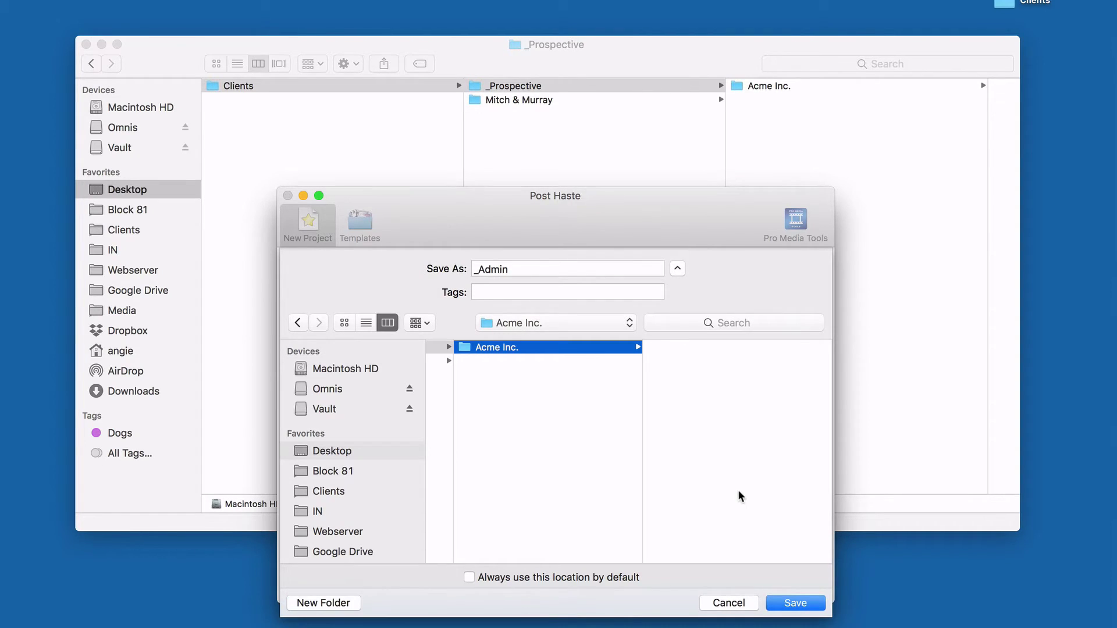
- Save the _Admin project into Acme Inc. and inspect its five subfolders in Finder
{"action": "left_click", "coordinate": [795, 603]}
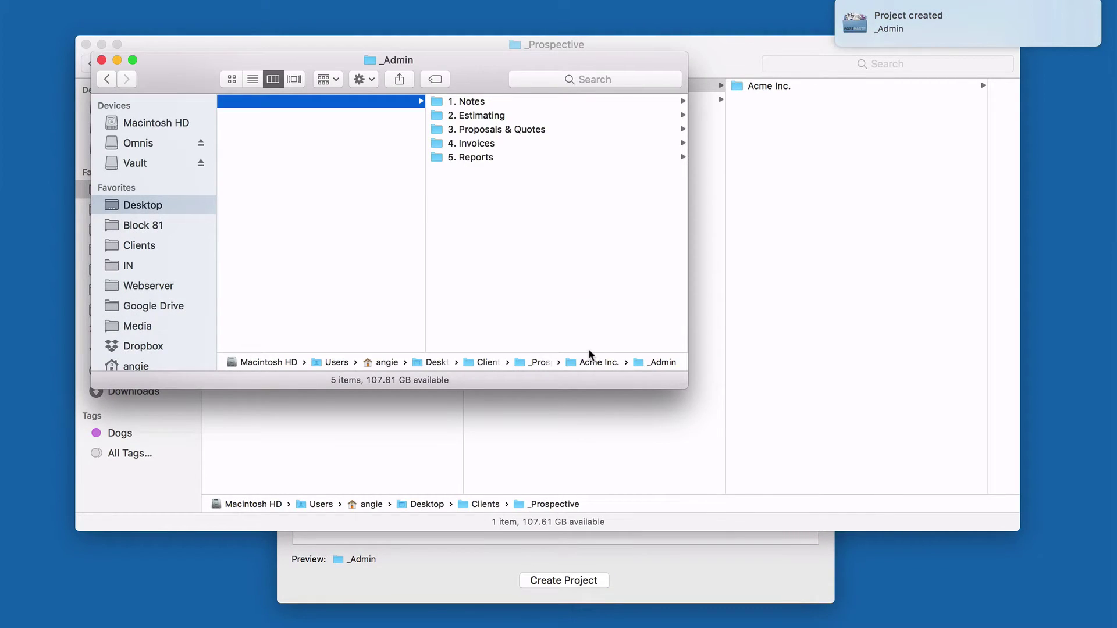
{"action": "key", "text": "super+w"}
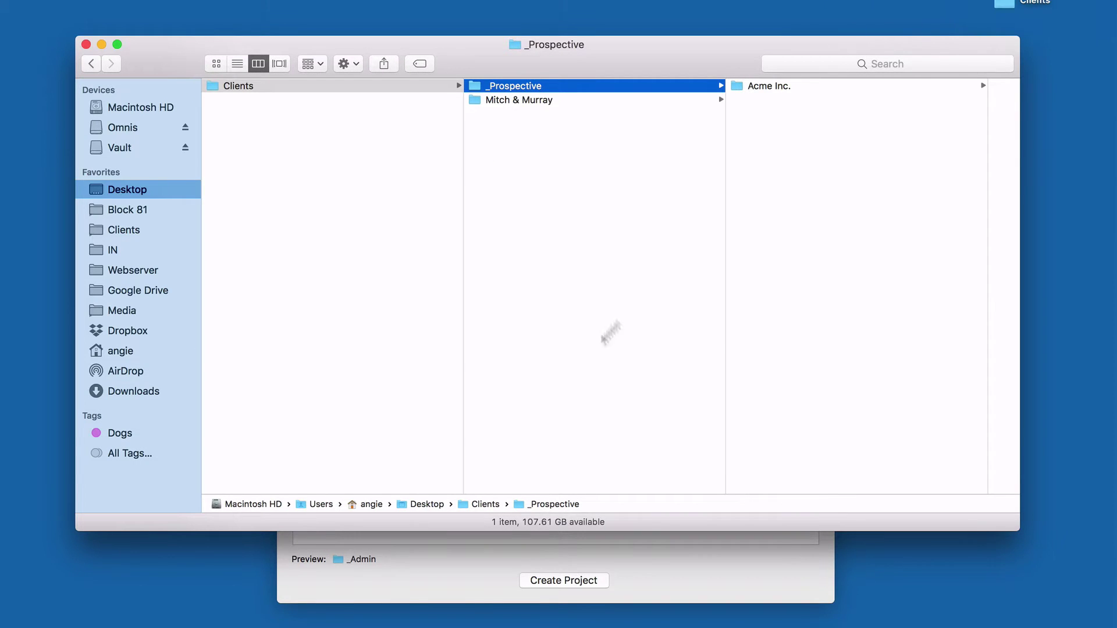
{"action": "left_click", "coordinate": [761, 86]}
{"action": "left_click", "coordinate": [790, 86]}
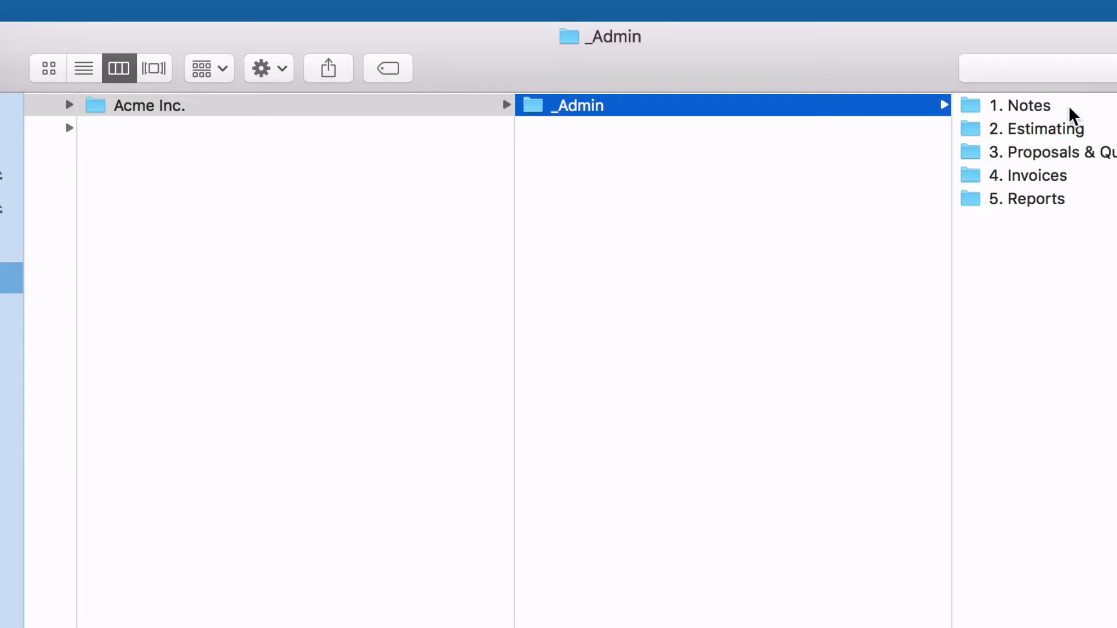
- Check 1. Notes, then drag Acme Inc. from _Prospective into the Clients column
{"action": "left_click", "coordinate": [1069, 104]}
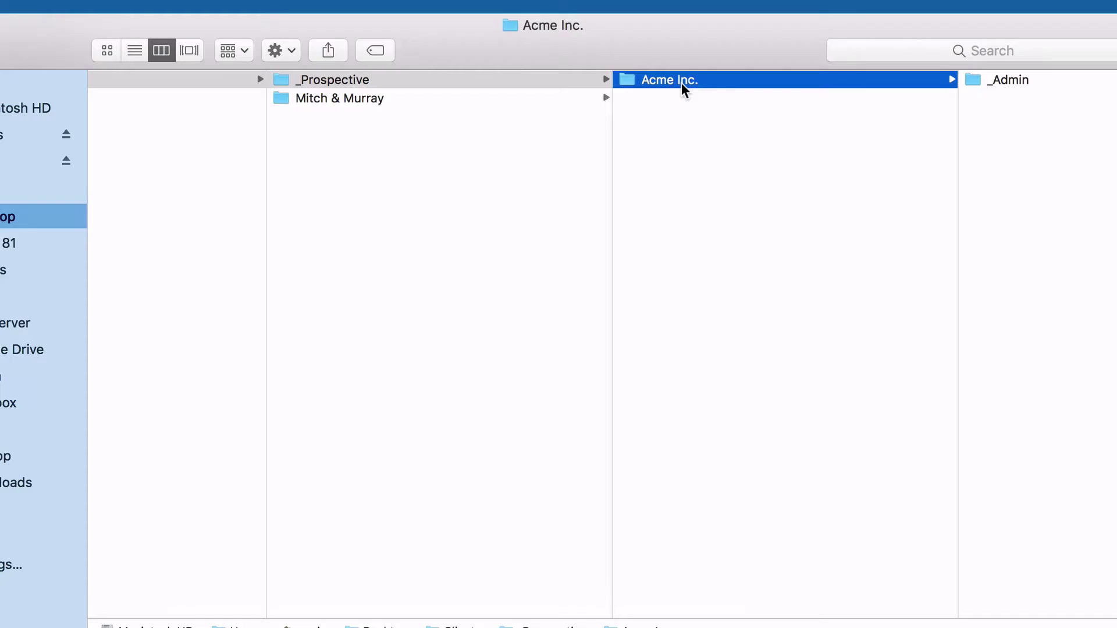
{"action": "left_click_drag", "start_coordinate": [684, 88], "coordinate": [409, 219]}
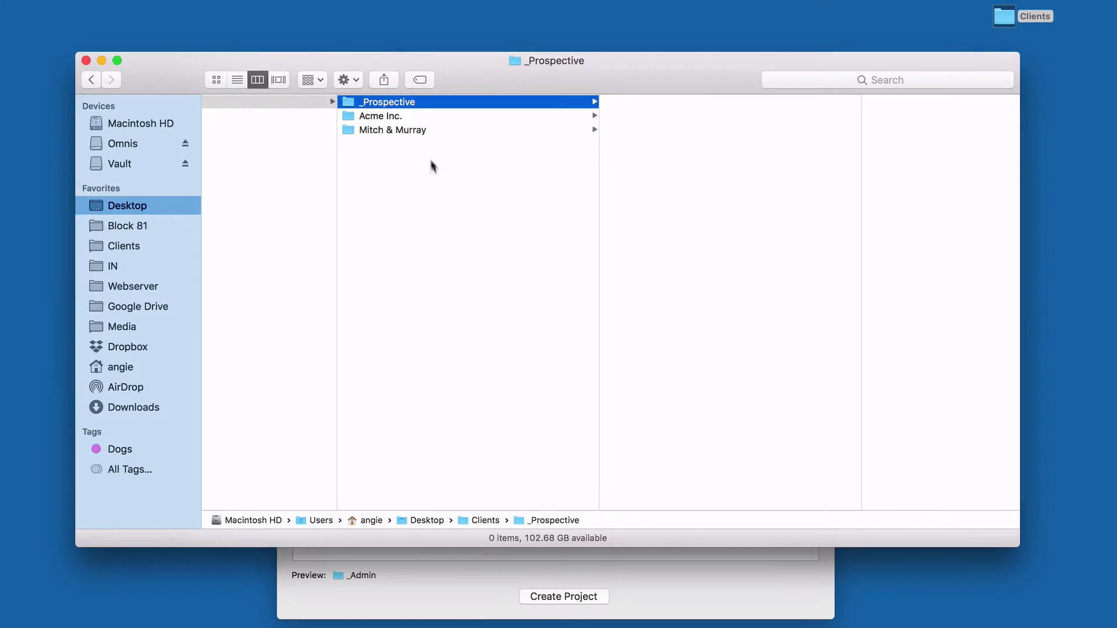
- Verify Acme Inc. contains _Admin, then bring up Post Haste's Project Template list
{"action": "left_click", "coordinate": [391, 120]}
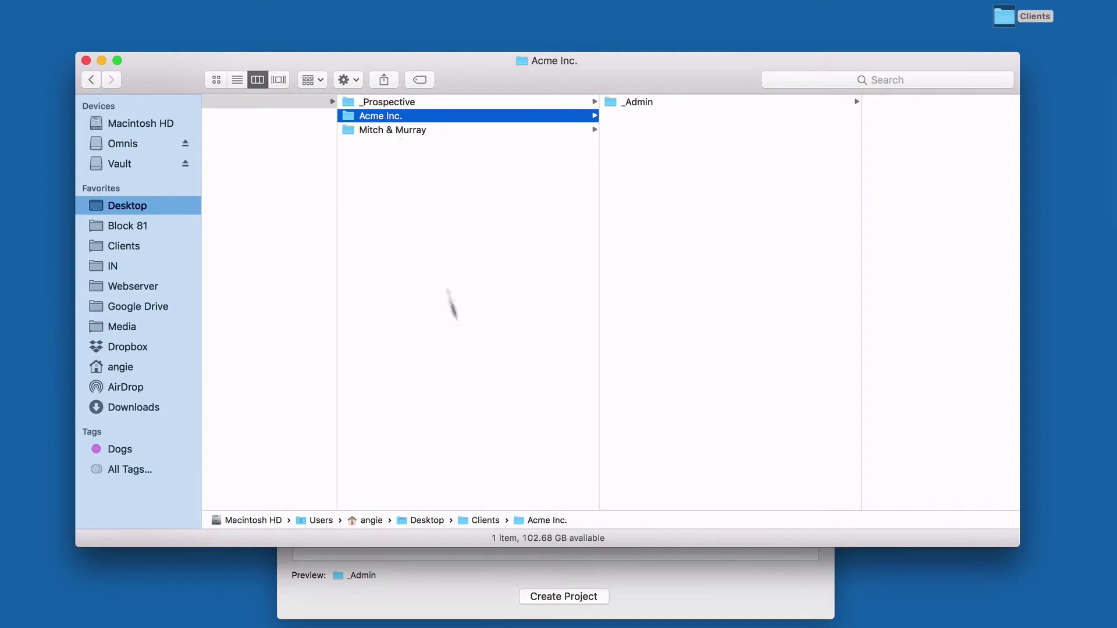
{"action": "left_click", "coordinate": [431, 590]}
{"action": "left_click", "coordinate": [429, 284]}
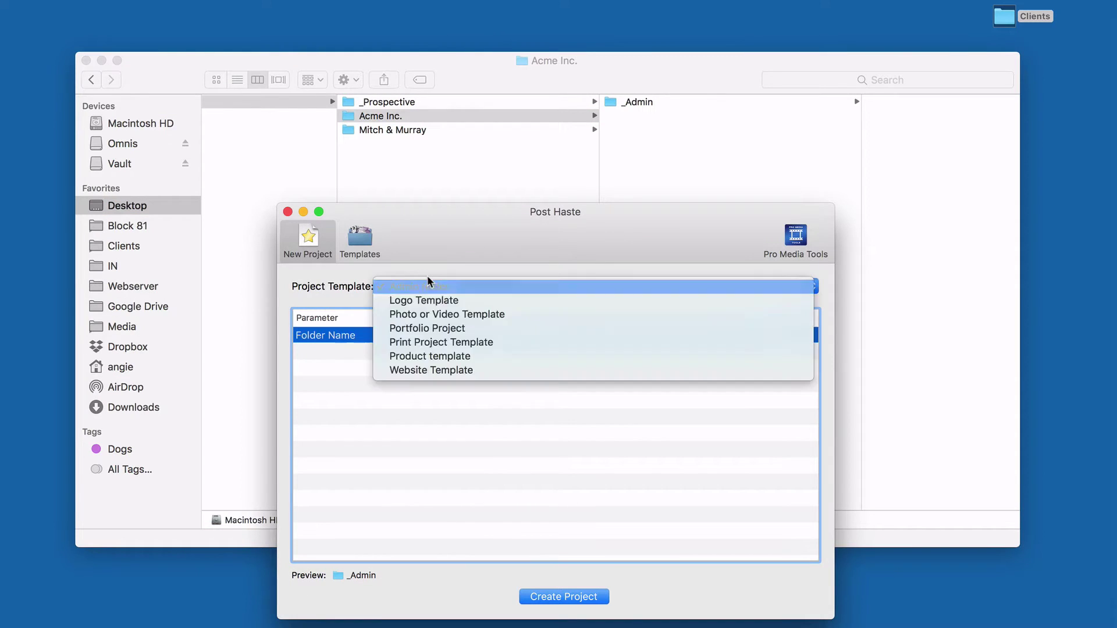
- Select Website Template and rename the Folder Name to 'Website - acmeinc.com'
{"action": "left_click", "coordinate": [426, 370]}
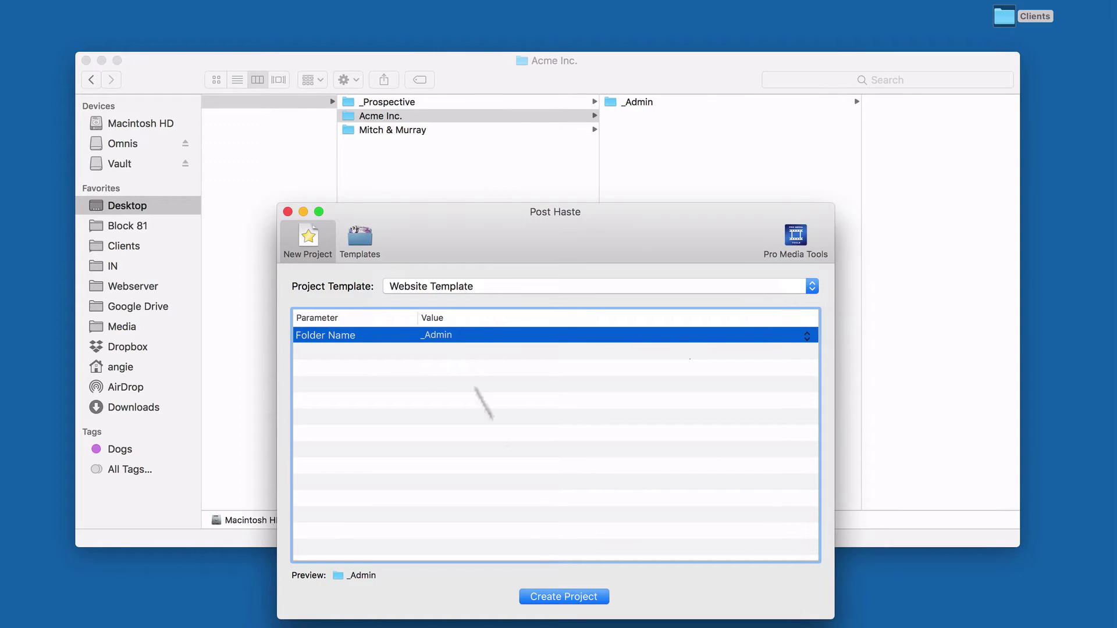
{"action": "left_click", "coordinate": [469, 337]}
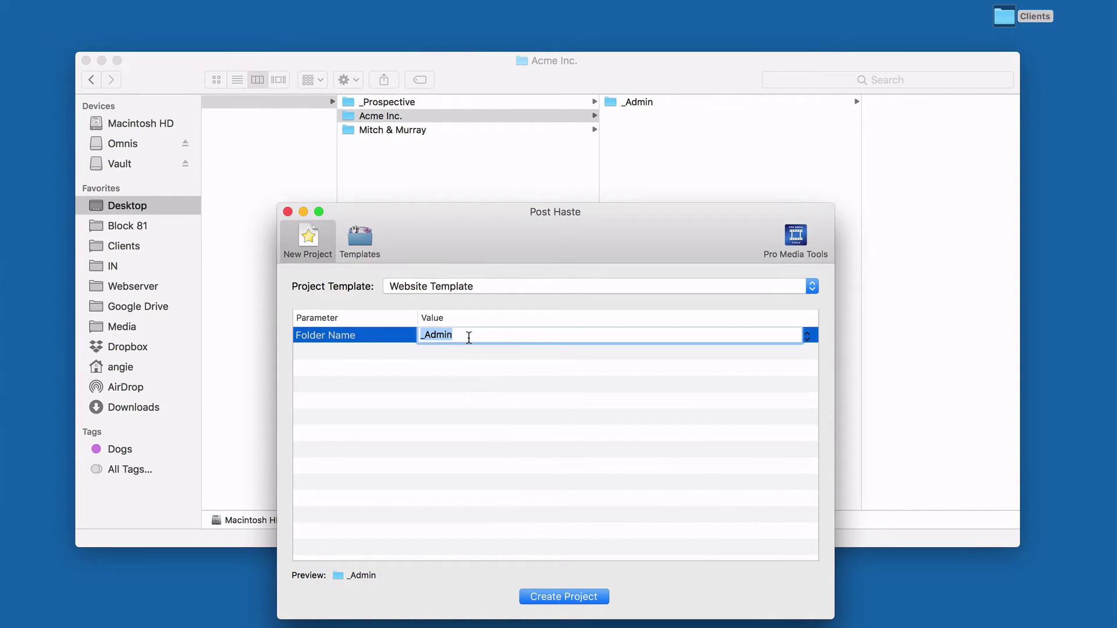
{"action": "type", "text": "Website - acmeinc.com"}
{"action": "key", "text": "super+a"}
{"action": "key", "text": "shift+Right"}
{"action": "key", "text": "shift+Right"}
{"action": "key", "text": "shift+Right"}
{"action": "key", "text": "shift+Right"}
{"action": "key", "text": "shift+Right"}
{"action": "key", "text": "shift+Right"}
{"action": "key", "text": "shift+Right"}
{"action": "key", "text": "shift+Right"}
{"action": "key", "text": "shift+Right"}
{"action": "key", "text": "shift+Right"}
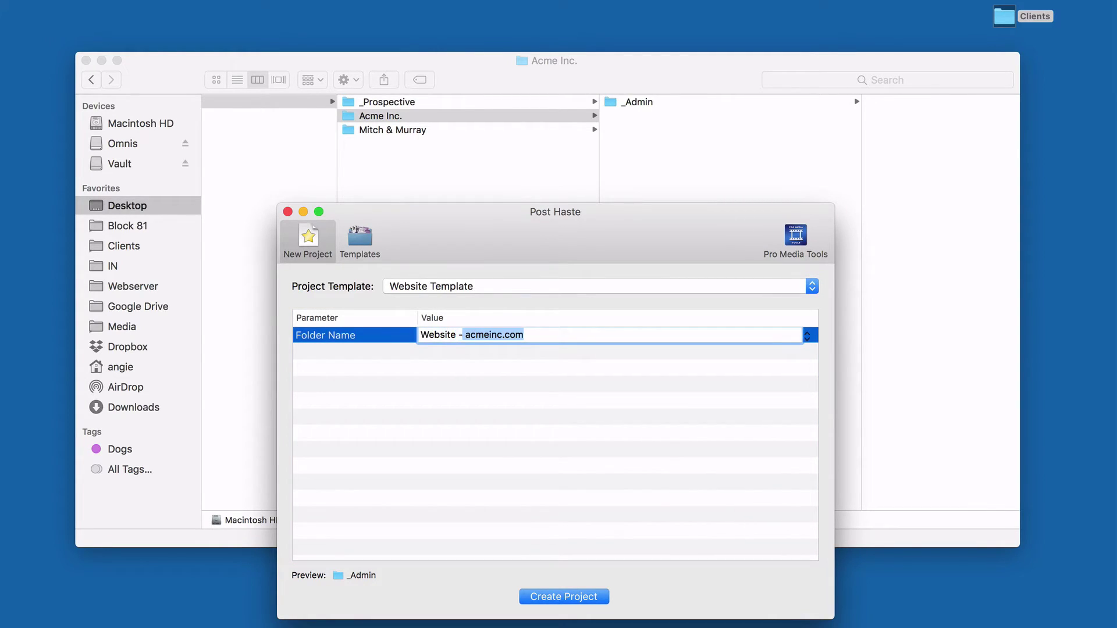
{"action": "key", "text": "Return"}
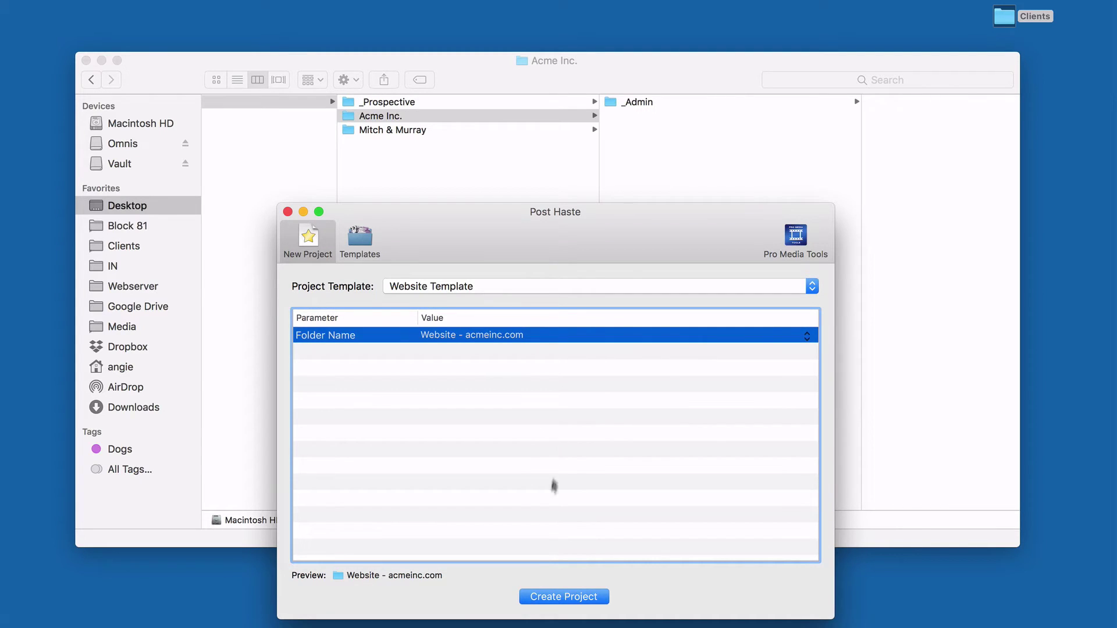
- Create the website project and save it into the Acme Inc. folder
{"action": "left_click", "coordinate": [567, 599]}
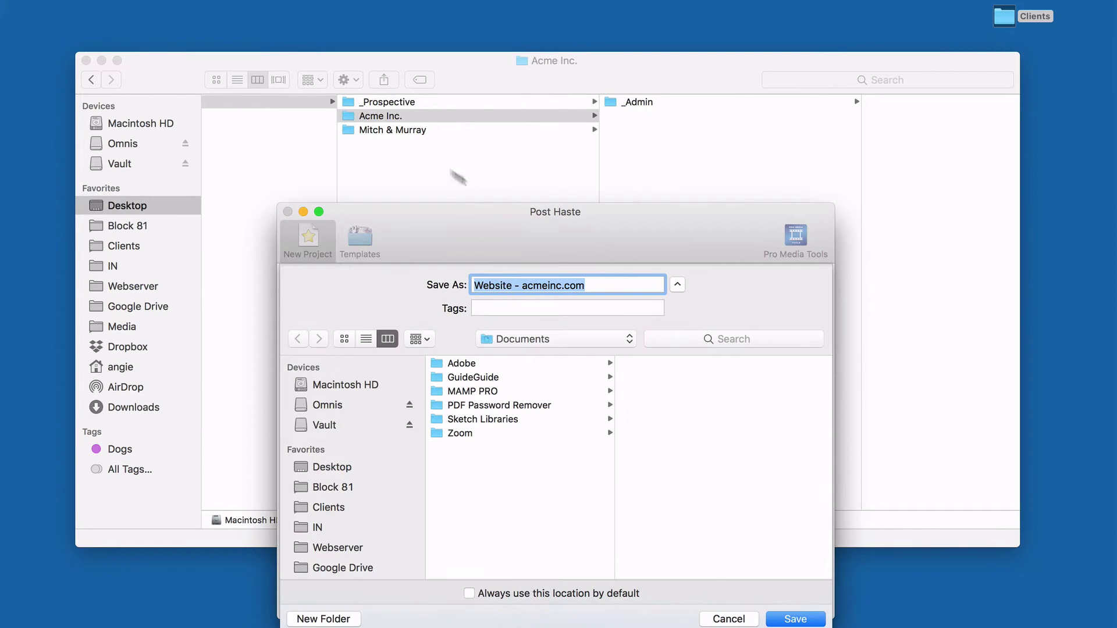
{"action": "left_click_drag", "start_coordinate": [385, 124], "coordinate": [516, 466]}
{"action": "left_click", "coordinate": [809, 620]}
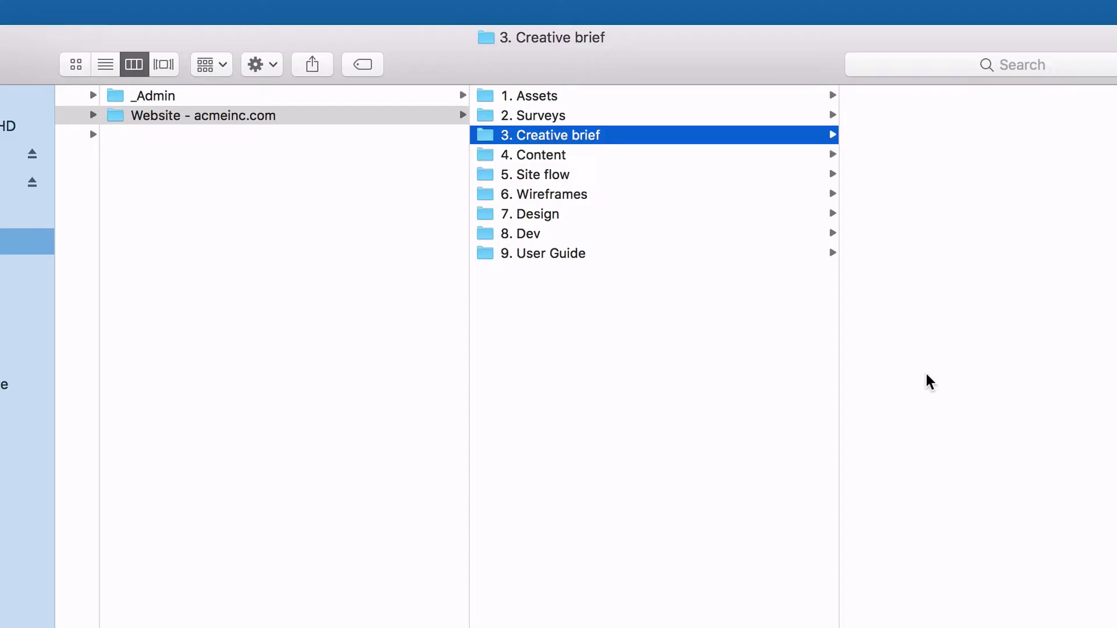
- Move down from 3. Creative brief through 4. Content to the 5. Site flow folder
{"action": "key", "text": "Down"}
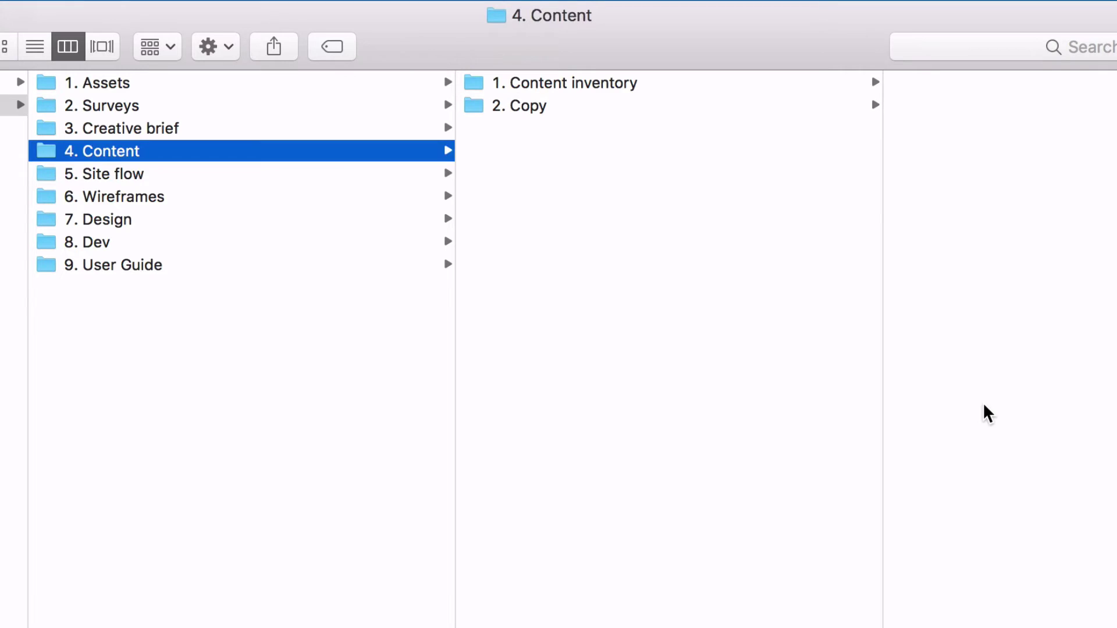
{"action": "key", "text": "Down"}
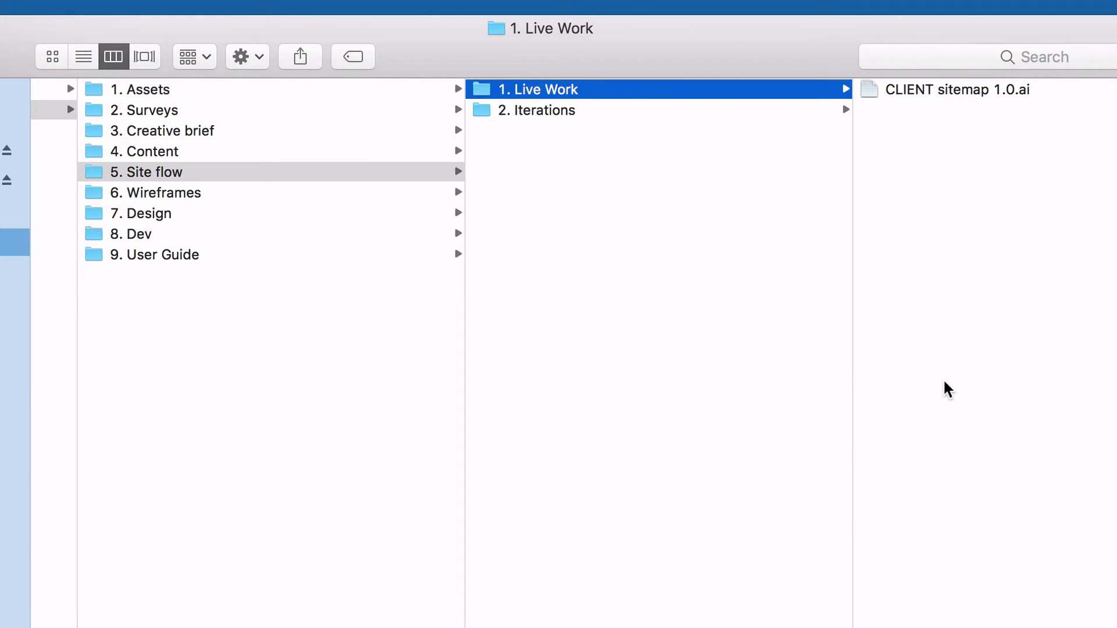
- Quick Look CLIENT sitemap 1.0.ai's site map page, then move to 2. Iterations
{"action": "key", "text": "Right"}
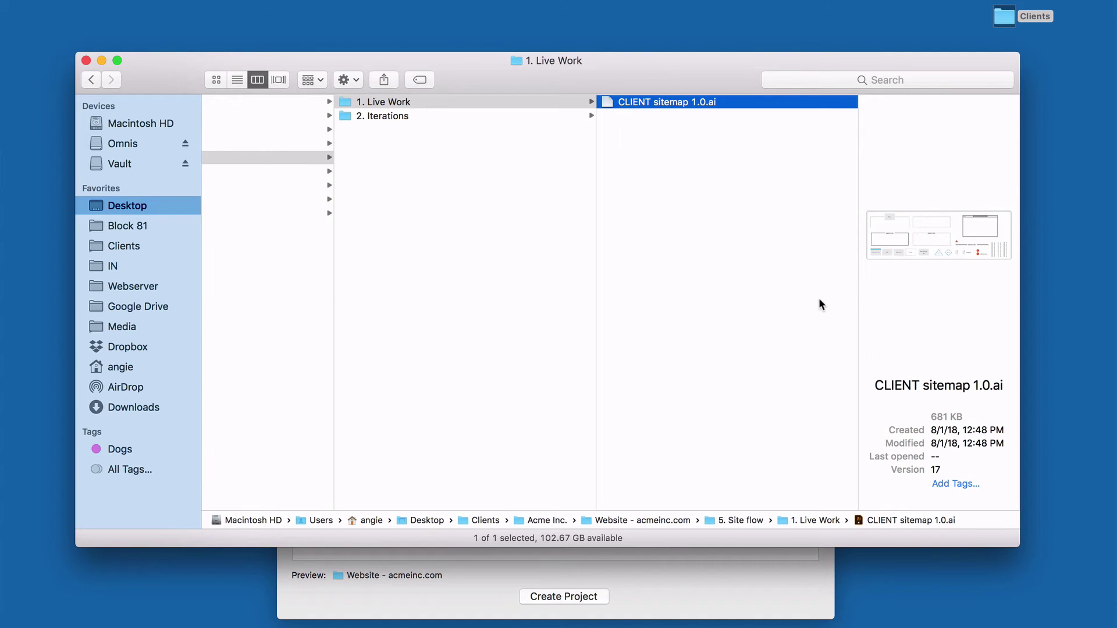
{"action": "key", "text": "space"}
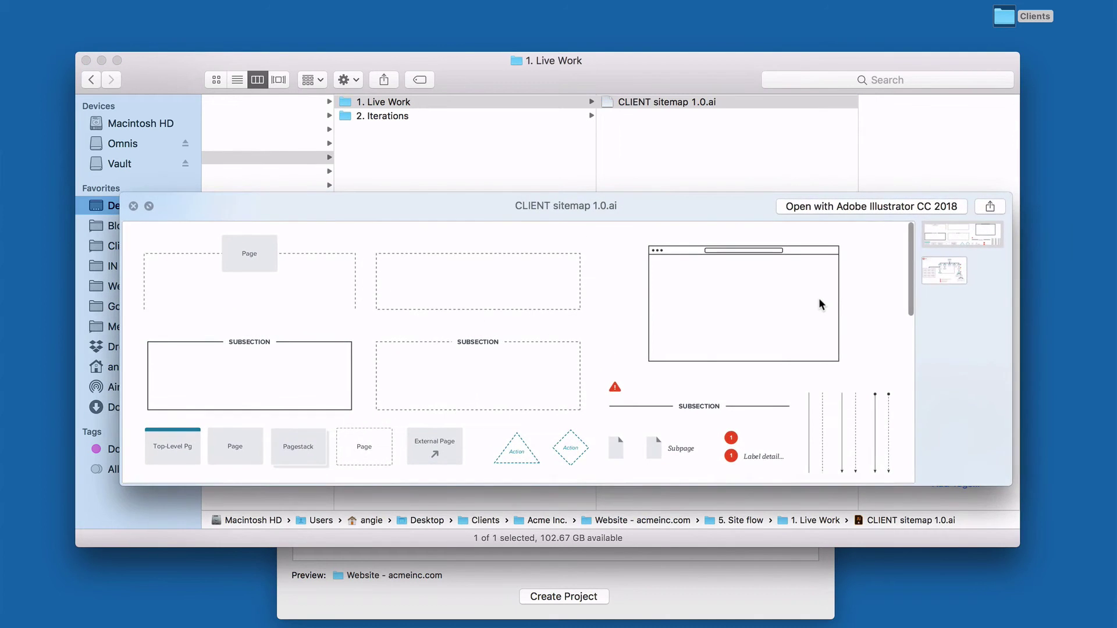
{"action": "left_click", "coordinate": [944, 273]}
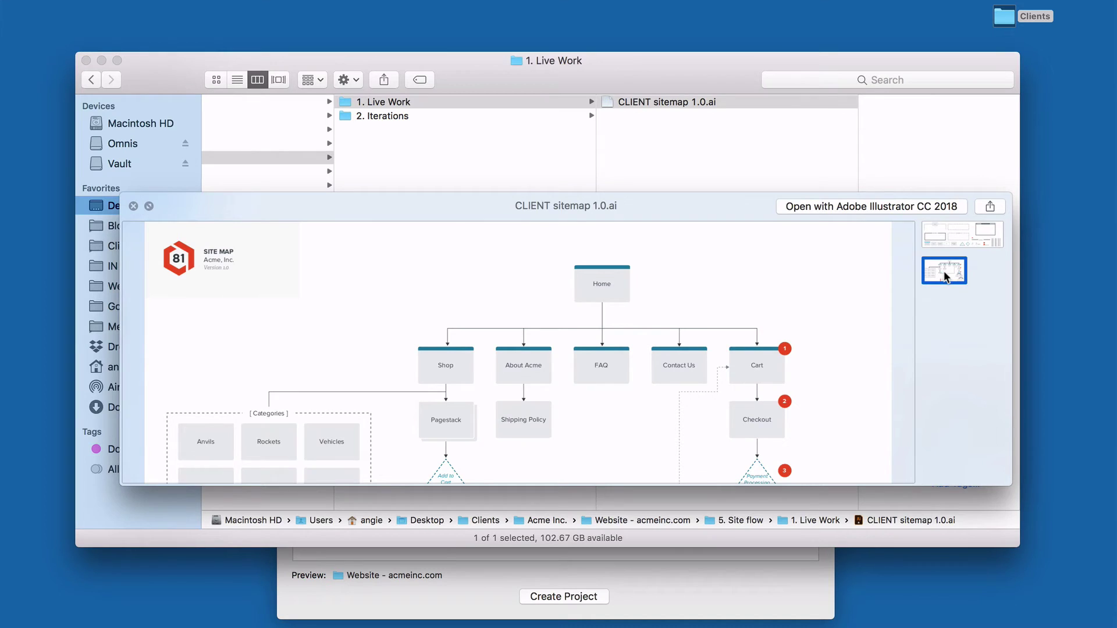
{"action": "key", "text": "space"}
{"action": "key", "text": "Left"}
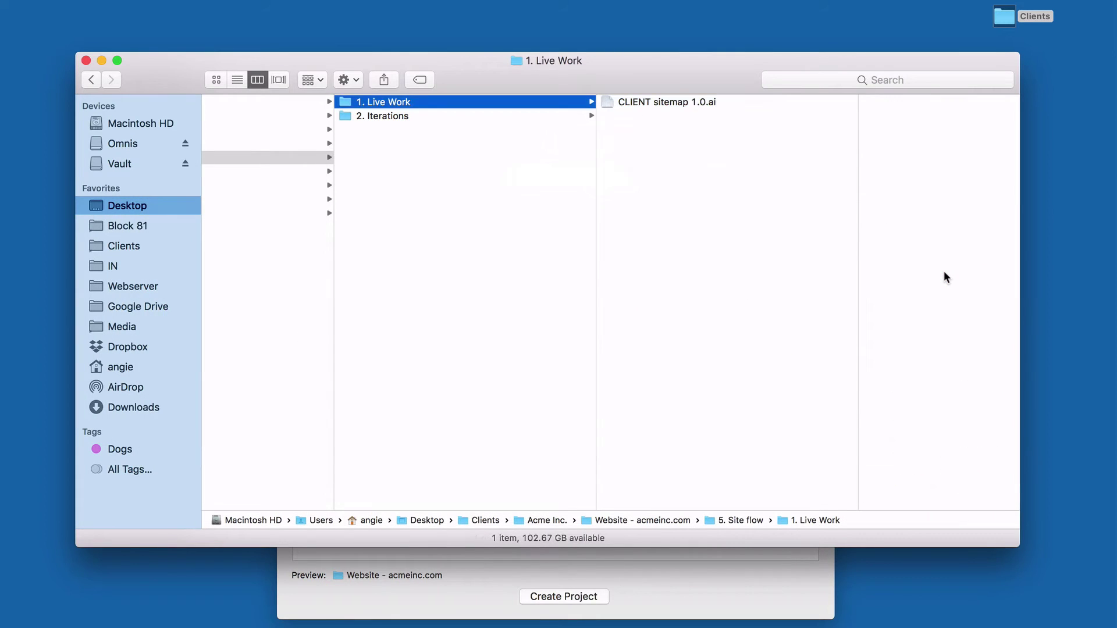
{"action": "key", "text": "Down"}
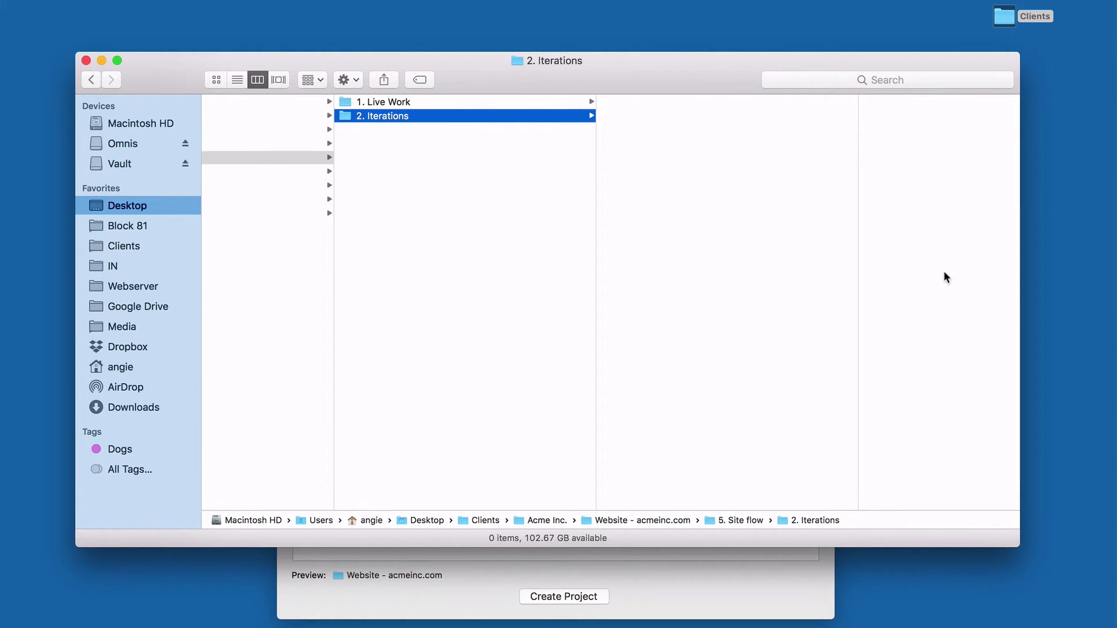